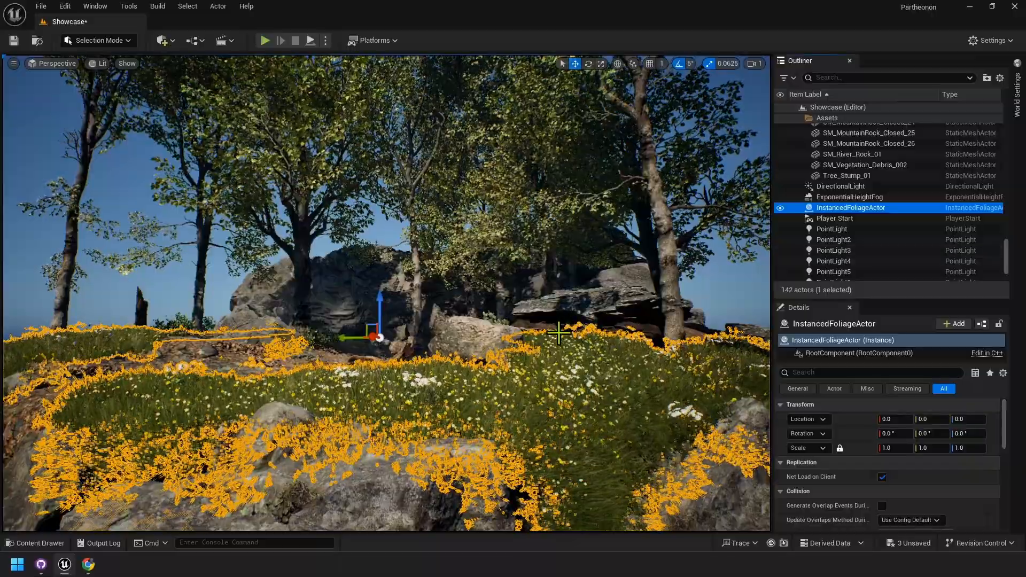
pyautogui.moveTo(55, 235)
pyautogui.mouseDown()
pyautogui.moveTo(78, 197)
pyautogui.moveTo(79, 236)
pyautogui.mouseUp()
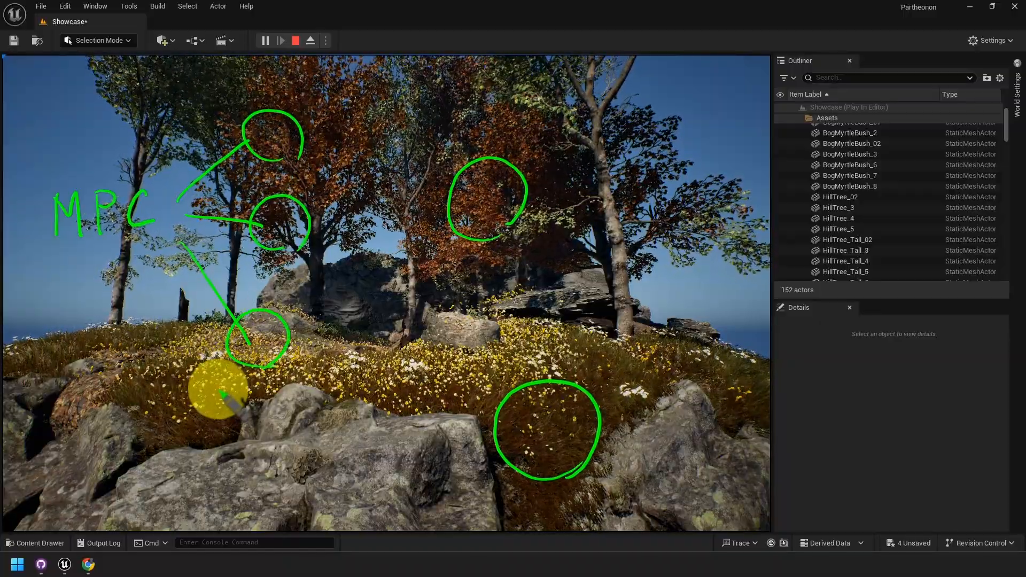
pyautogui.moveTo(64, 257); pyautogui.dragTo(68, 335)
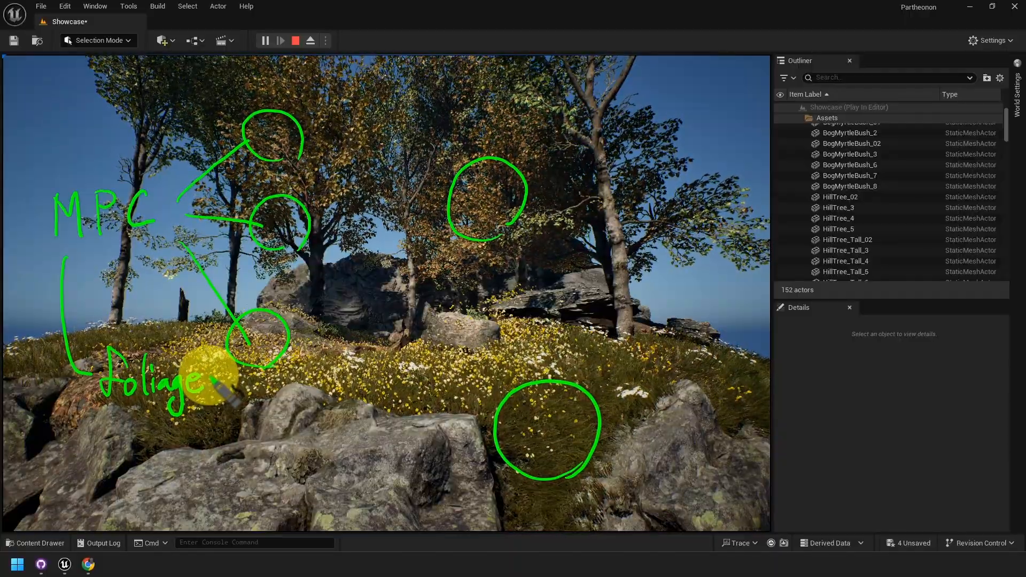
pyautogui.press('Escape')
pyautogui.moveTo(487, 140); pyautogui.dragTo(463, 124)
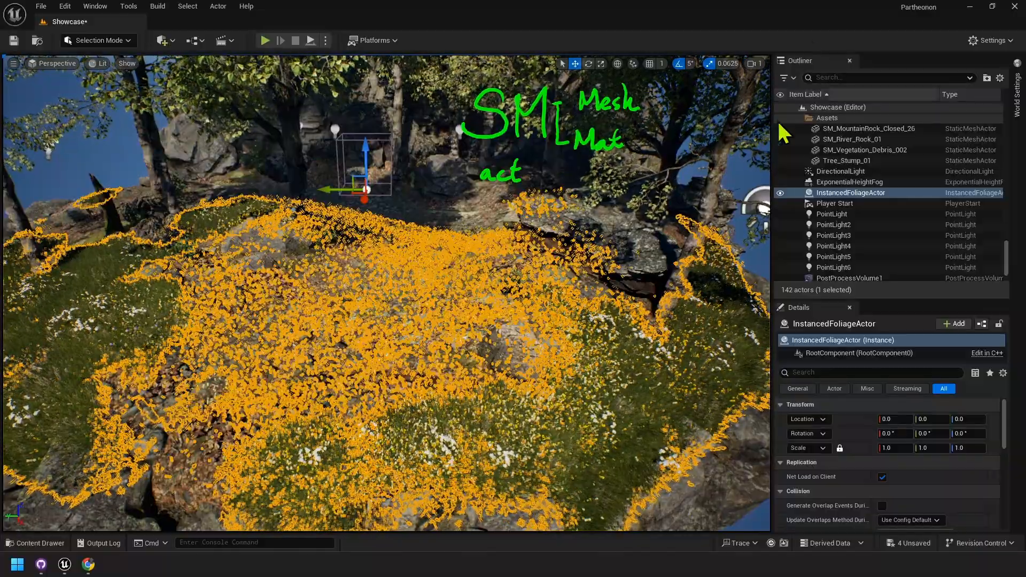
# Select the HillTree_3 tree in the level and look at its static mesh and material settings
pyautogui.click(541, 145)
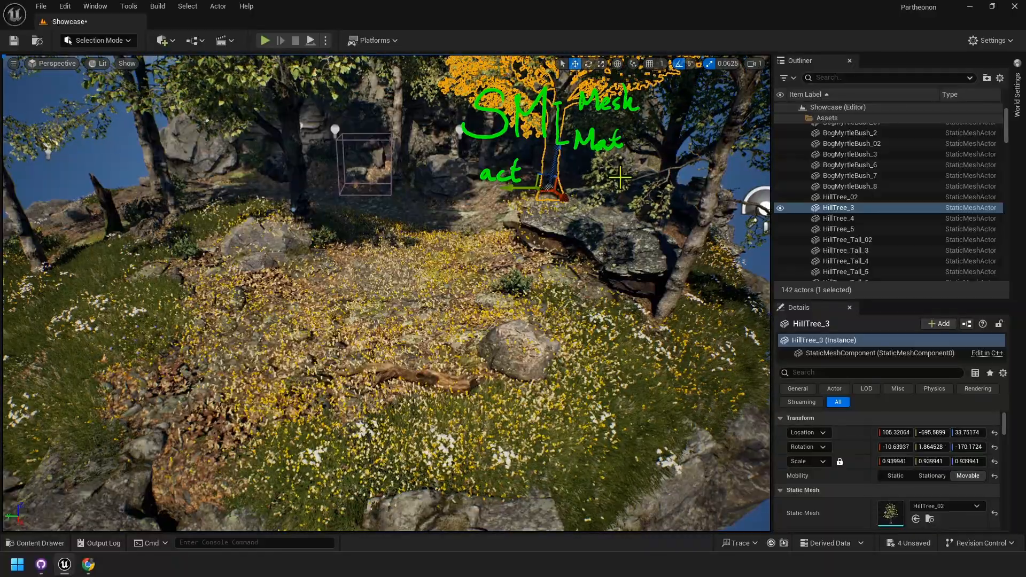
pyautogui.scroll(-4, 893, 425)
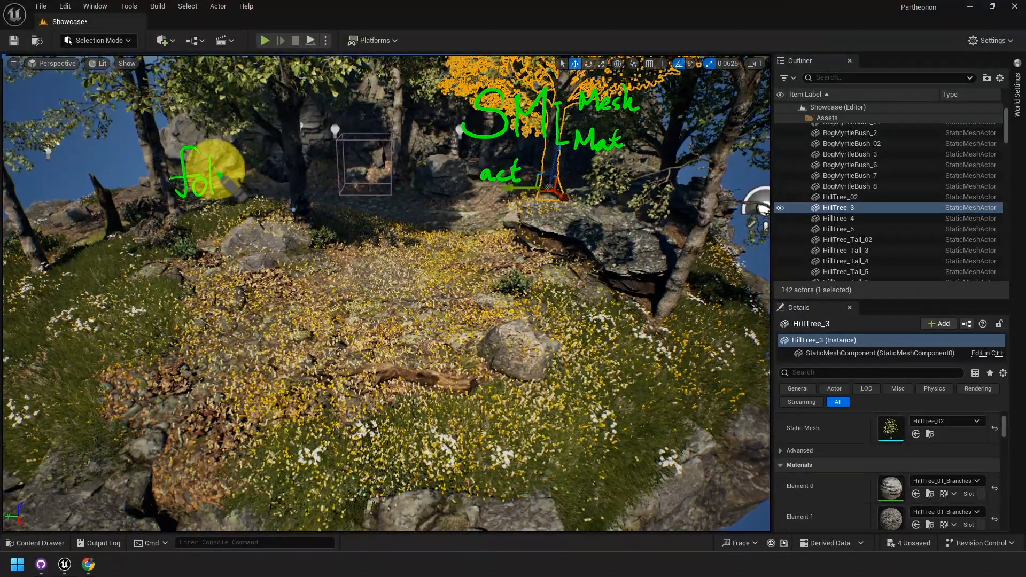
pyautogui.moveTo(233, 185); pyautogui.dragTo(266, 185)
pyautogui.moveTo(315, 140)
pyautogui.mouseDown()
pyautogui.moveTo(300, 163)
pyautogui.moveTo(324, 161)
pyautogui.mouseUp()
pyautogui.moveTo(327, 140)
pyautogui.mouseDown()
pyautogui.moveTo(347, 149)
pyautogui.moveTo(347, 164)
pyautogui.mouseUp()
pyautogui.moveTo(312, 201)
pyautogui.mouseDown()
pyautogui.moveTo(328, 183)
pyautogui.moveTo(353, 199)
pyautogui.moveTo(287, 198)
pyautogui.moveTo(323, 200)
pyautogui.mouseUp()
pyautogui.moveTo(289, 144)
pyautogui.mouseDown()
pyautogui.moveTo(239, 156)
pyautogui.moveTo(253, 153)
pyautogui.mouseUp()
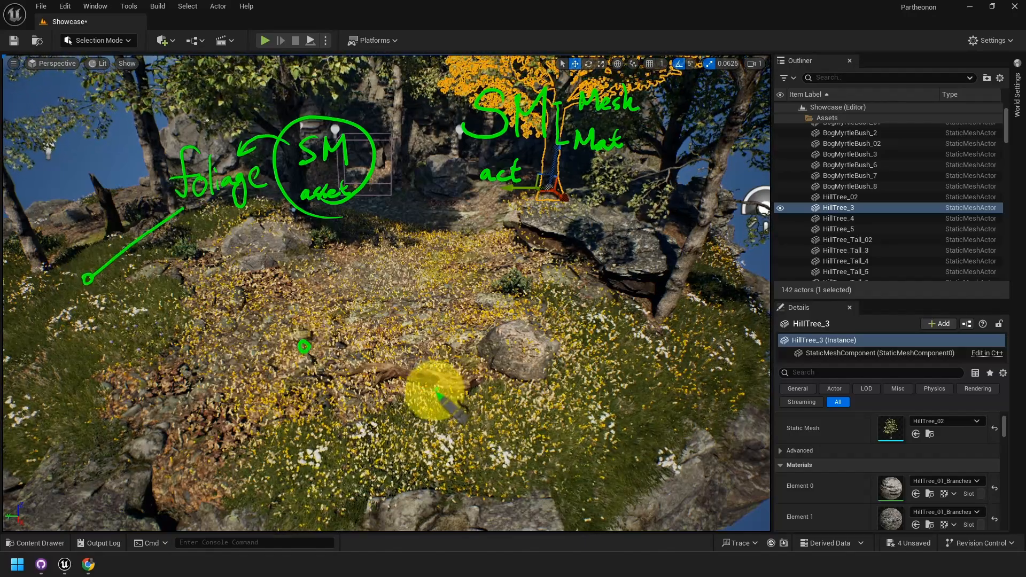
pyautogui.moveTo(437, 393); pyautogui.dragTo(436, 395)
pyautogui.moveTo(251, 225); pyautogui.dragTo(282, 321)
pyautogui.moveTo(322, 229); pyautogui.dragTo(422, 378)
pyautogui.moveTo(216, 357)
pyautogui.mouseDown()
pyautogui.moveTo(229, 378)
pyautogui.moveTo(274, 386)
pyautogui.moveTo(314, 356)
pyautogui.moveTo(354, 387)
pyautogui.mouseUp()
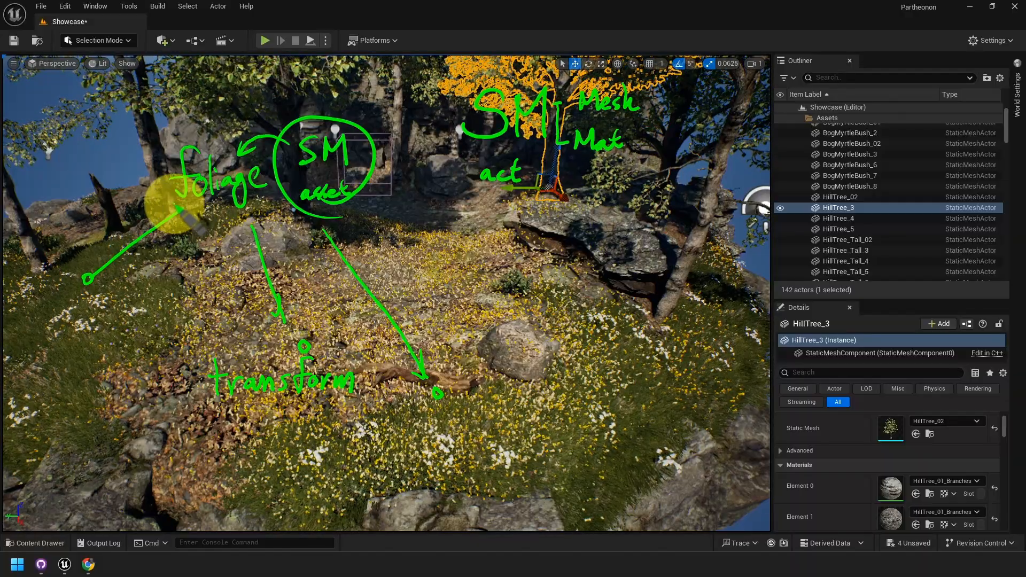
pyautogui.moveTo(175, 206); pyautogui.dragTo(261, 201)
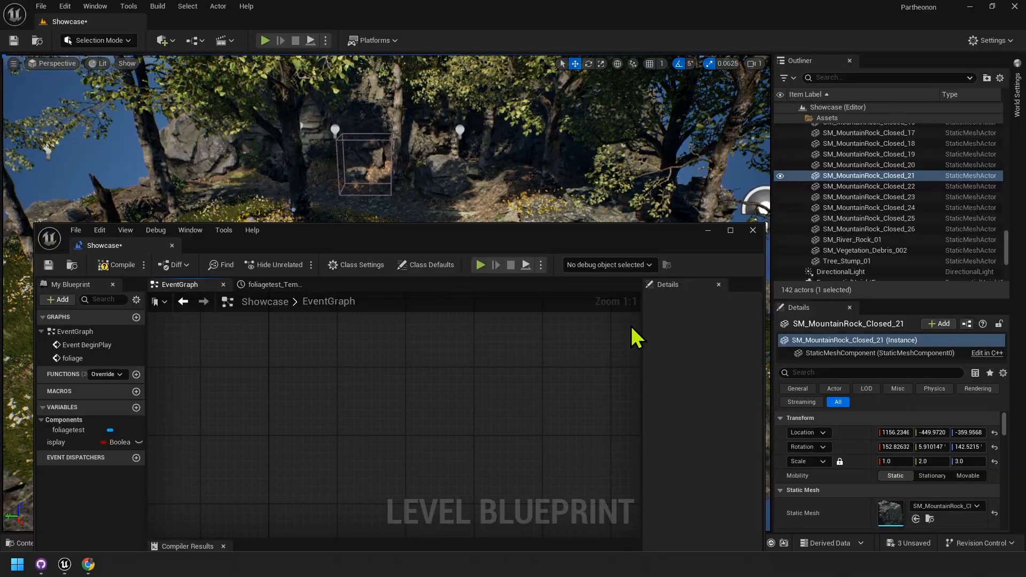
# Add a reference to SM_MountainRock_Closed_21 to the level blueprint's event graph and search its actions for "create dyna"
pyautogui.click(825, 180)
pyautogui.moveTo(827, 190); pyautogui.dragTo(227, 374)
pyautogui.moveTo(330, 377); pyautogui.dragTo(404, 378)
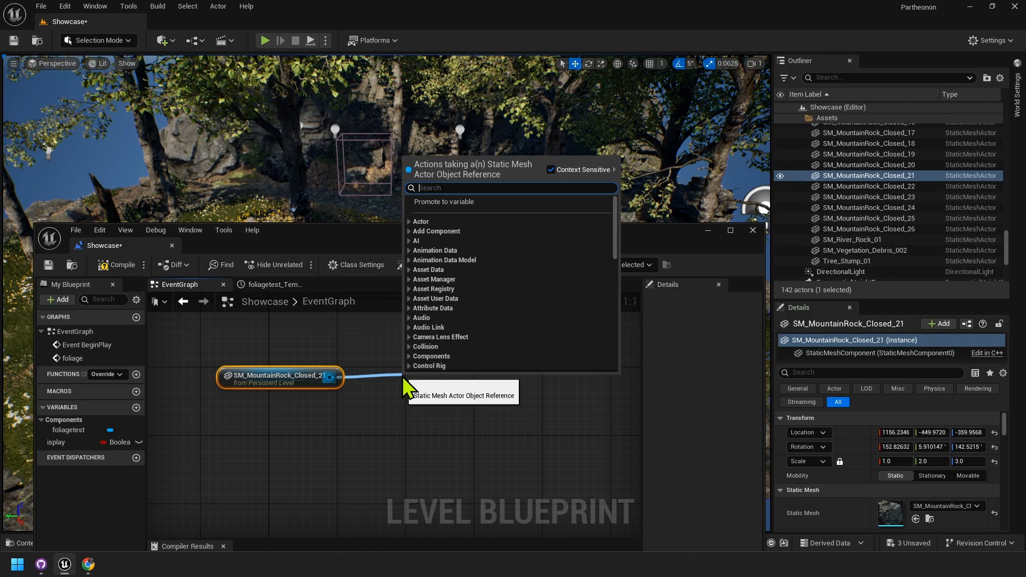
pyautogui.write('create dyna')
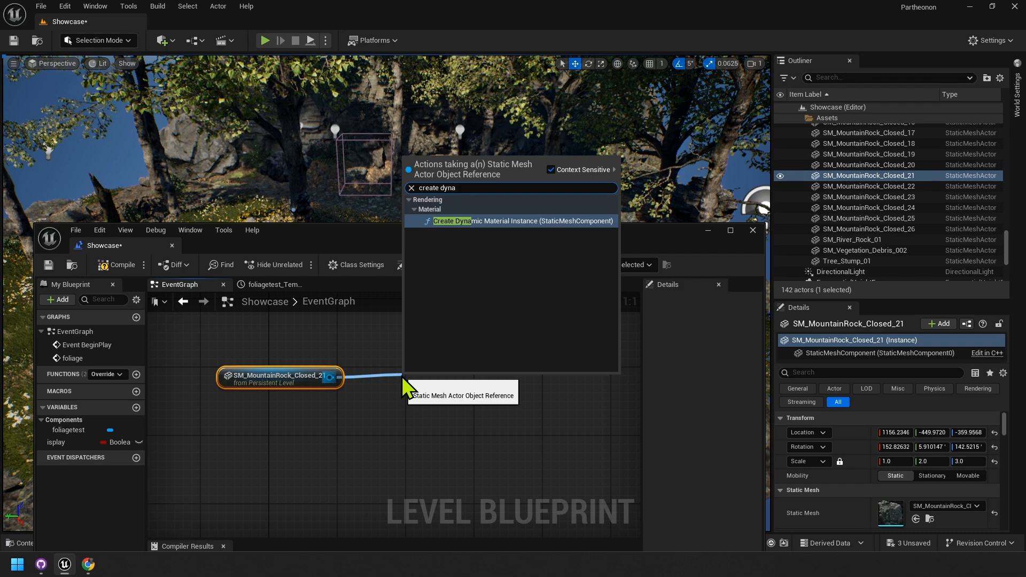
# Add a reference to InstancedFoliageActor below the rock reference and search its actions for "create dynamic"
pyautogui.scroll(-3, 877, 214)
pyautogui.moveTo(861, 194); pyautogui.dragTo(227, 431)
pyautogui.moveTo(308, 438); pyautogui.dragTo(396, 438)
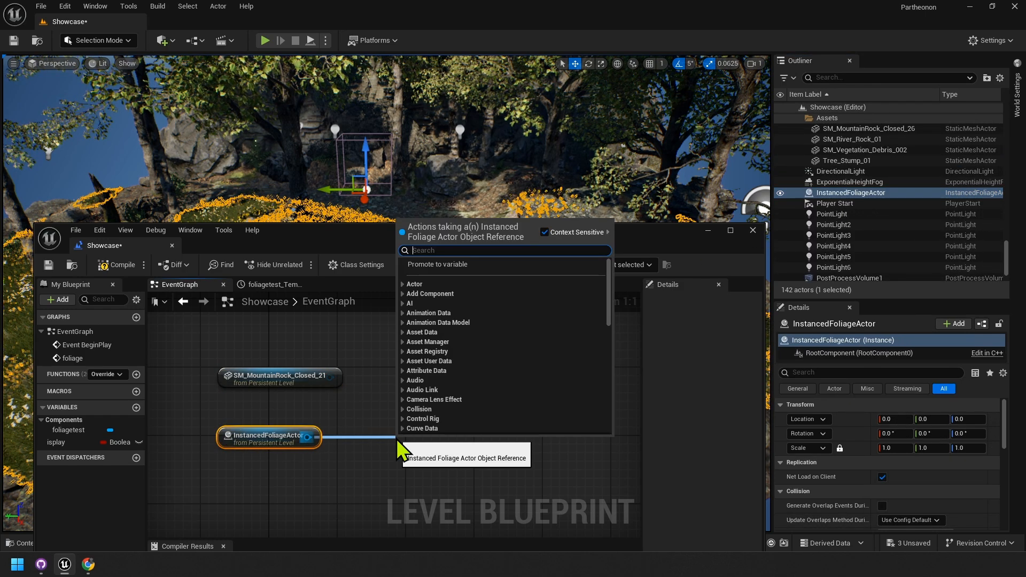
pyautogui.write('create dynamic')
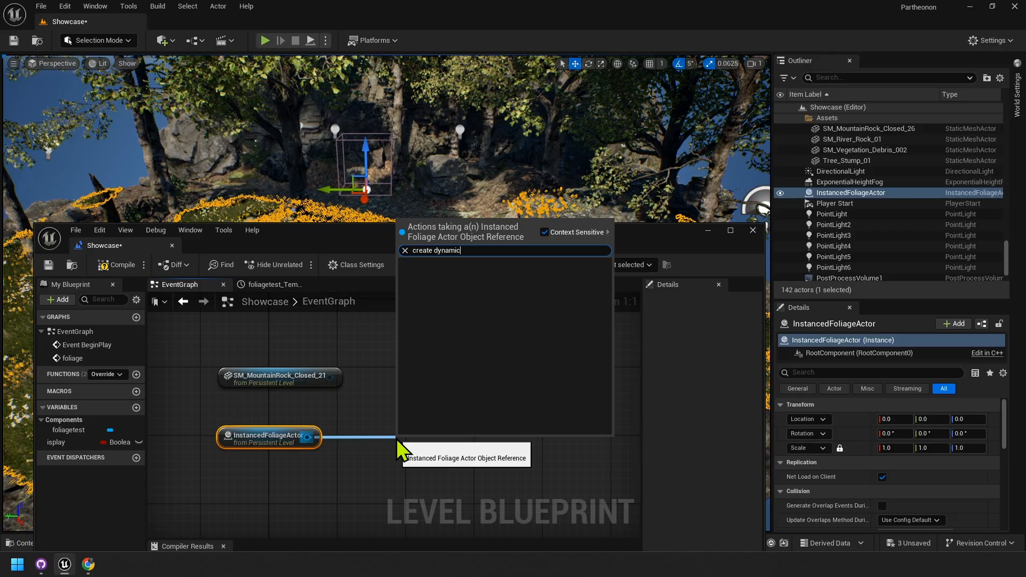
pyautogui.moveTo(380, 455); pyautogui.dragTo(190, 328)
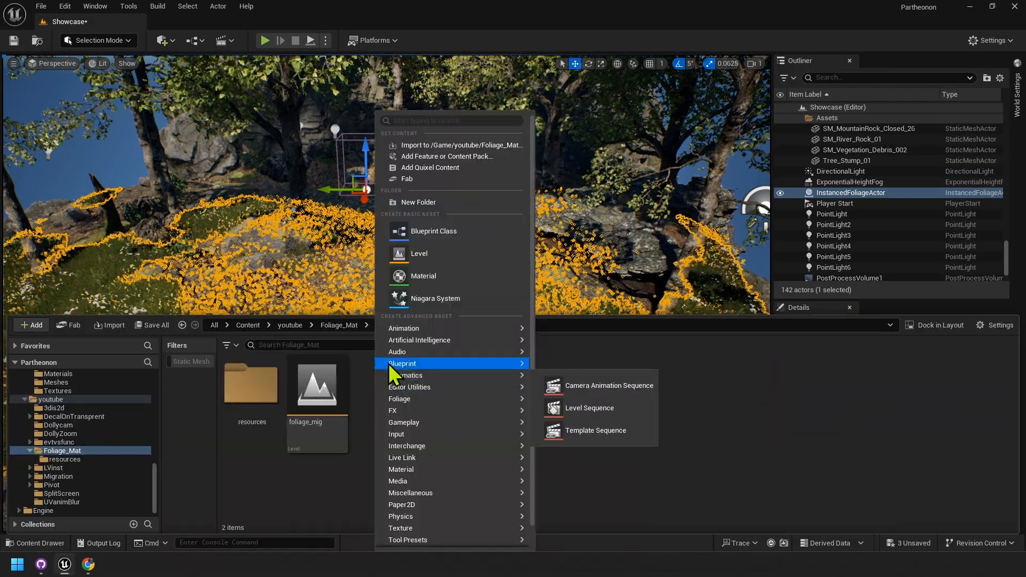
# Create a Material Parameter Collection asset in the Foliage_Mat folder
pyautogui.moveTo(400, 402)
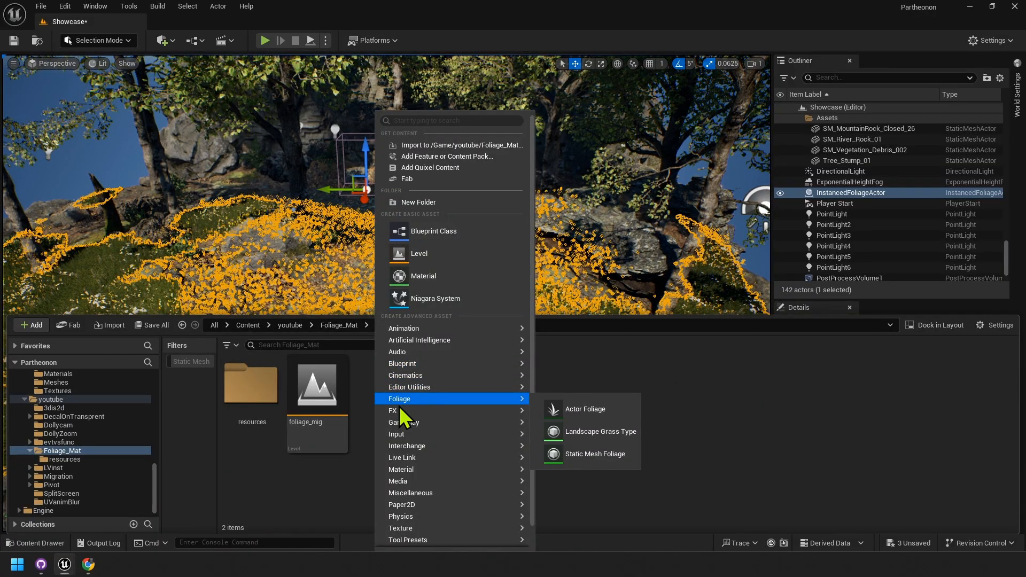
pyautogui.moveTo(406, 469)
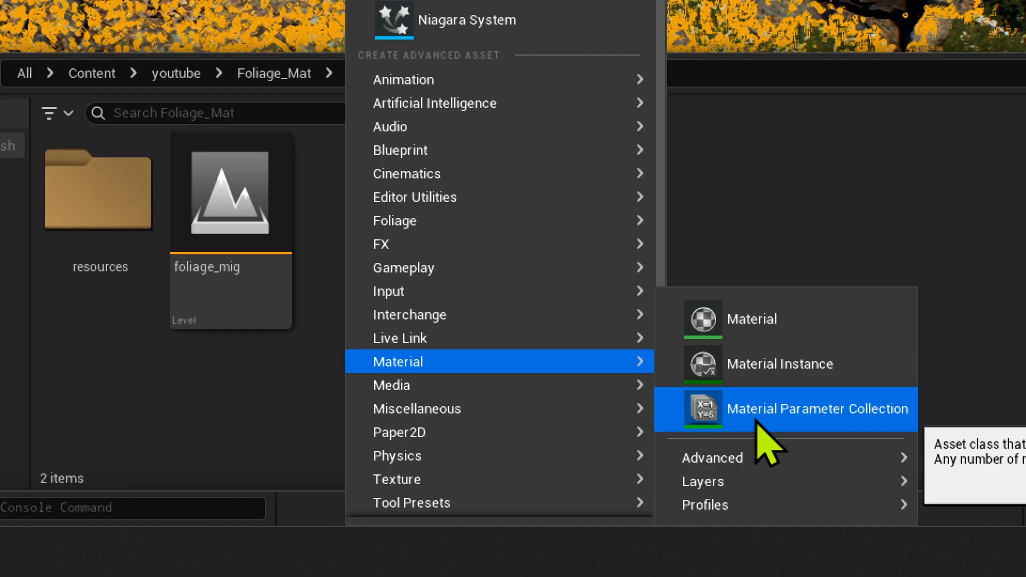
pyautogui.click(756, 420)
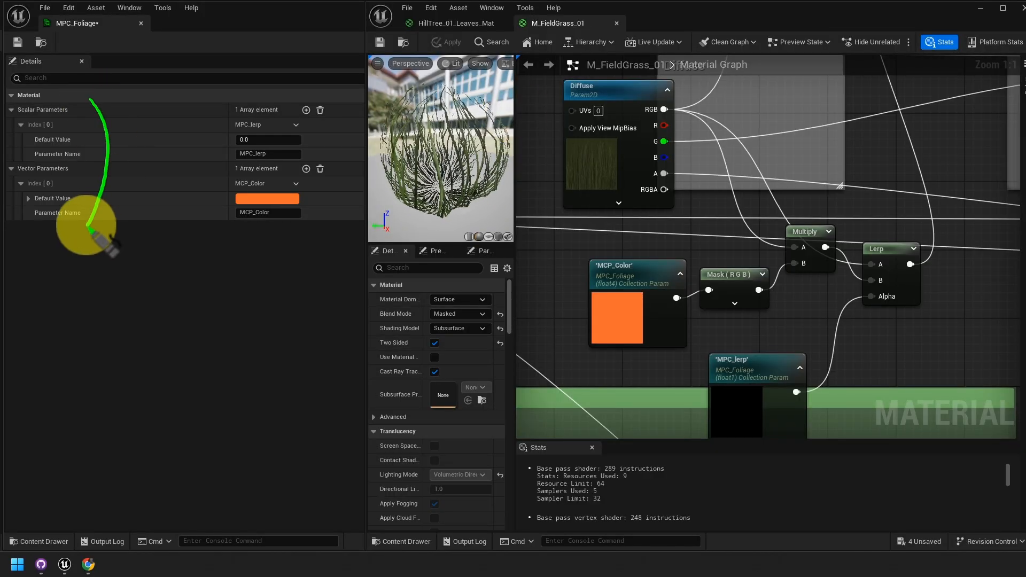
pyautogui.moveTo(532, 87); pyautogui.dragTo(526, 122)
pyautogui.moveTo(520, 108); pyautogui.dragTo(547, 120)
pyautogui.moveTo(552, 111); pyautogui.dragTo(569, 130)
pyautogui.click(552, 105)
pyautogui.moveTo(581, 112); pyautogui.dragTo(592, 108)
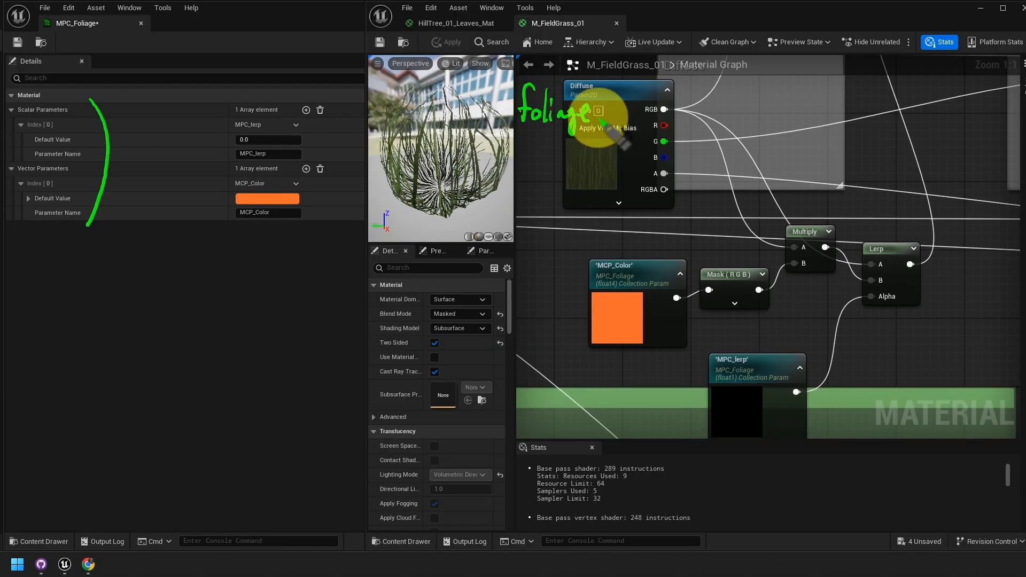
pyautogui.moveTo(565, 310)
pyautogui.mouseDown()
pyautogui.moveTo(572, 274)
pyautogui.moveTo(601, 348)
pyautogui.mouseUp()
pyautogui.moveTo(689, 406)
pyautogui.mouseDown()
pyautogui.moveTo(813, 435)
pyautogui.moveTo(717, 429)
pyautogui.mouseUp()
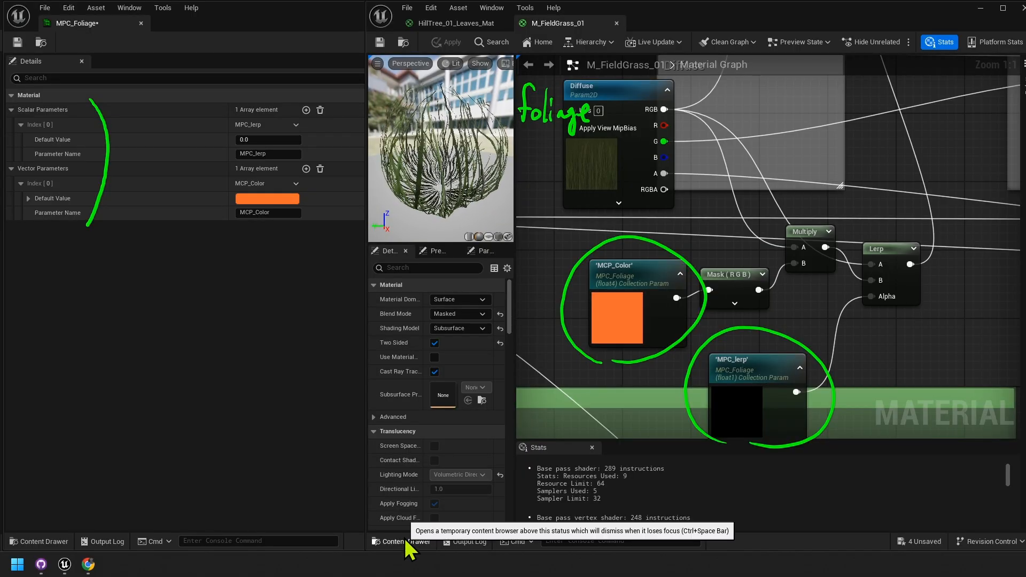
# Add an MPC_Foliage collection parameter node to the M_FieldGrass_01 graph, view its parameter name choices and delete the node
pyautogui.click(40, 42)
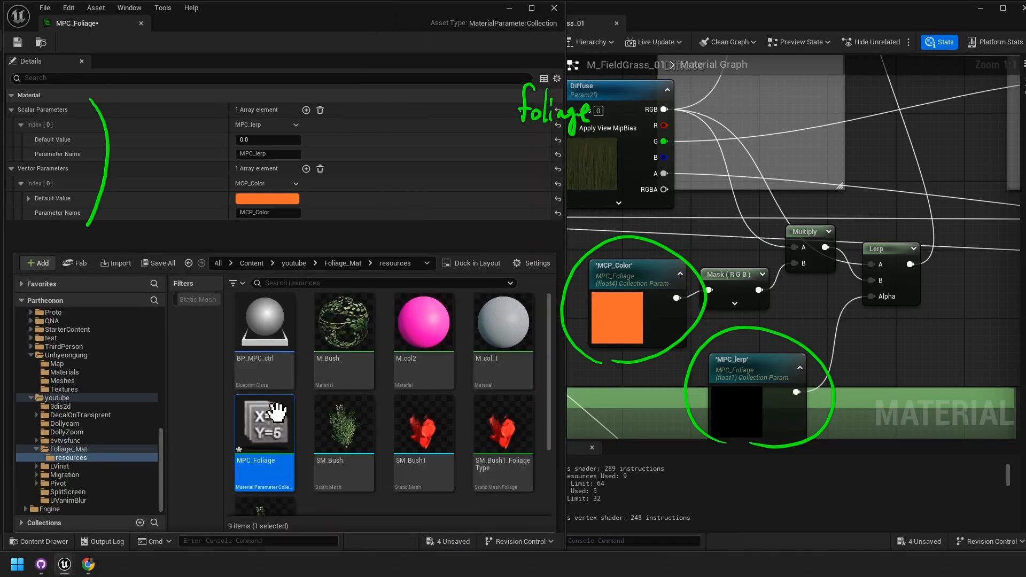
pyautogui.moveTo(278, 411); pyautogui.dragTo(794, 96)
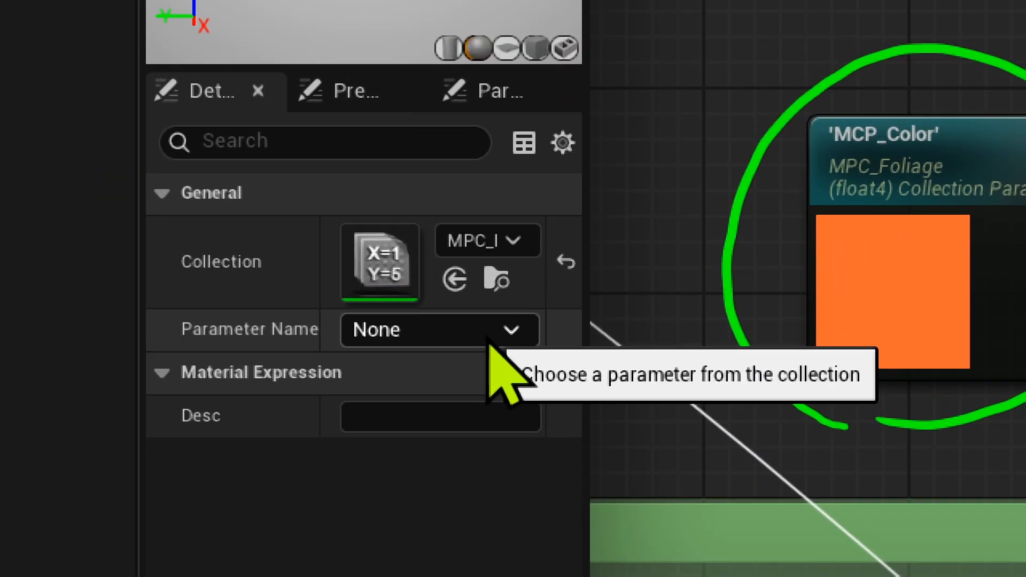
pyautogui.click(483, 335)
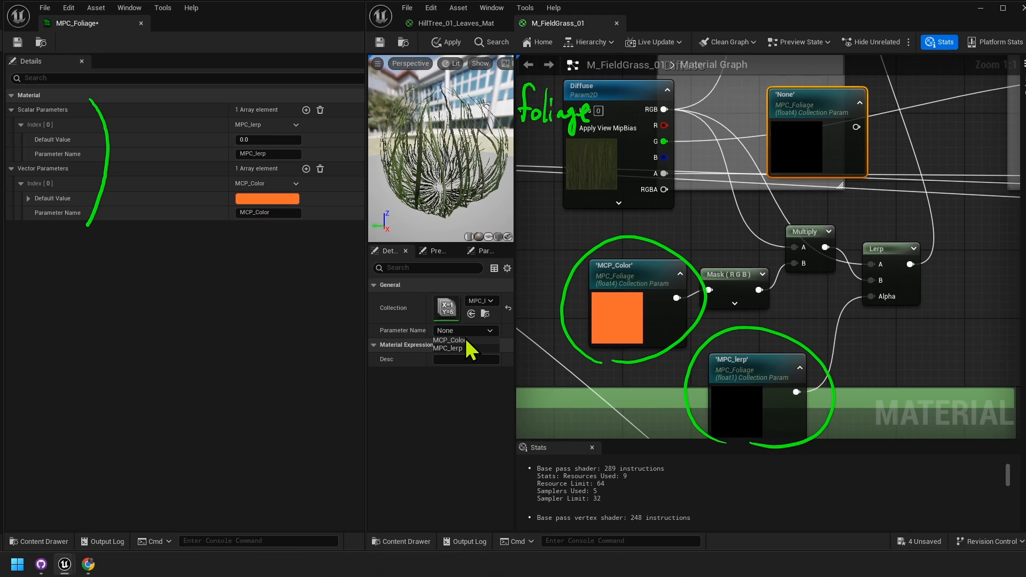
pyautogui.click(806, 101)
pyautogui.press('Delete')
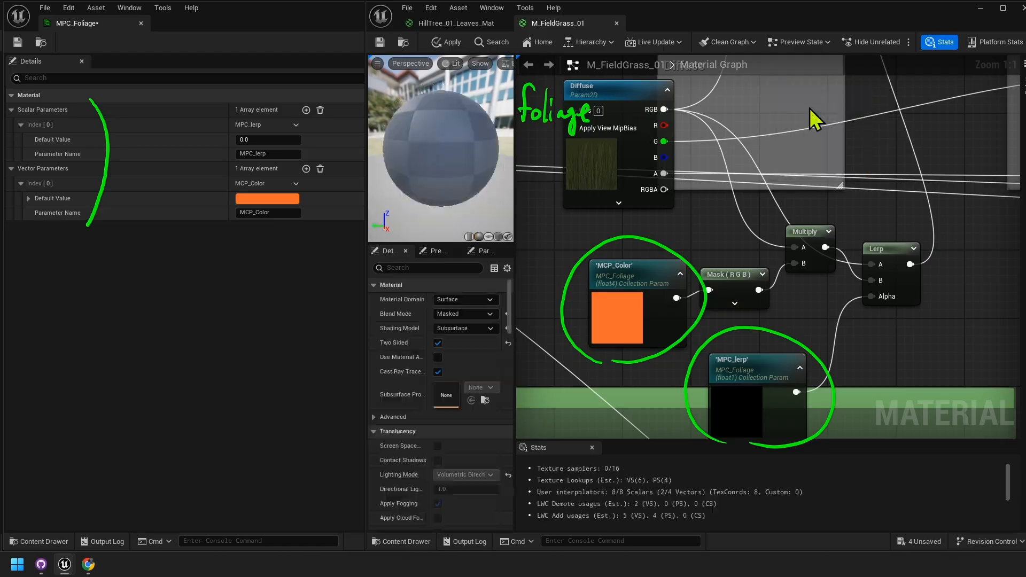
# Inspect the collection and parameter name settings of the MCP_Color and MPC_lerp nodes in M_FieldGrass_01
pyautogui.click(646, 281)
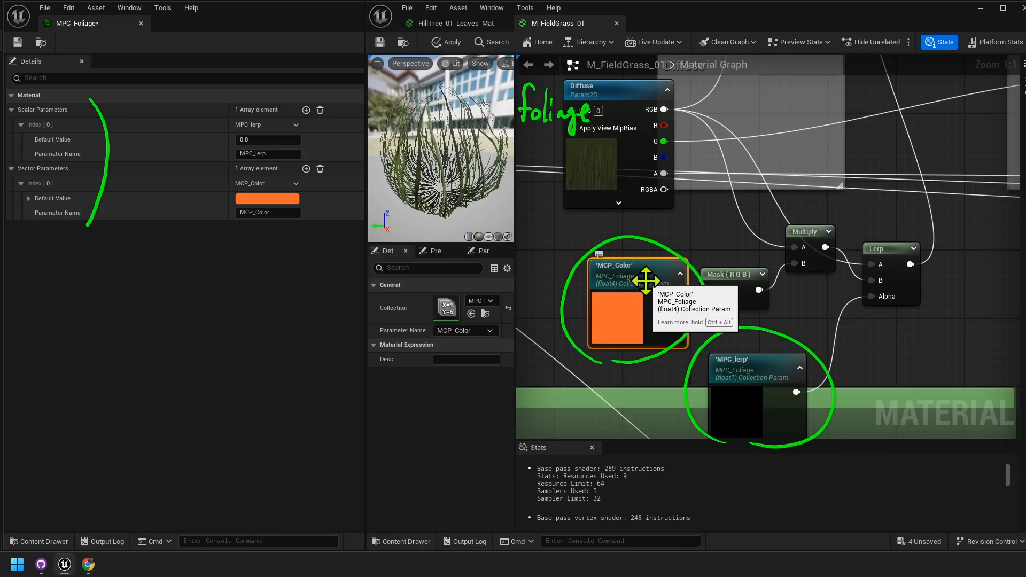
pyautogui.click(784, 371)
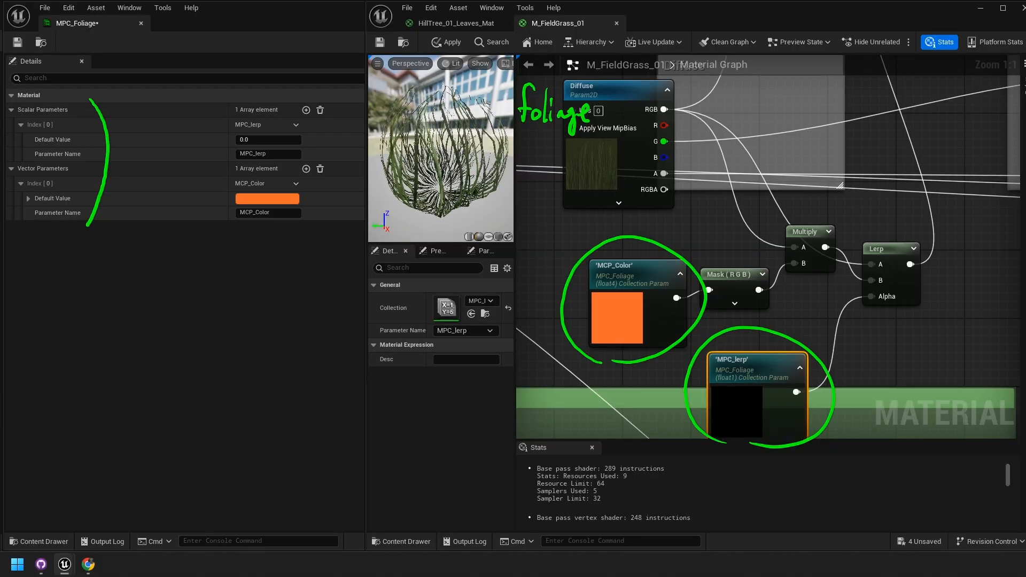
pyautogui.press('Escape')
# Show the HillTree_01_Leaves_Mat graph and examine its texture sample and MPC_Foliage colour blending nodes
pyautogui.click(455, 23)
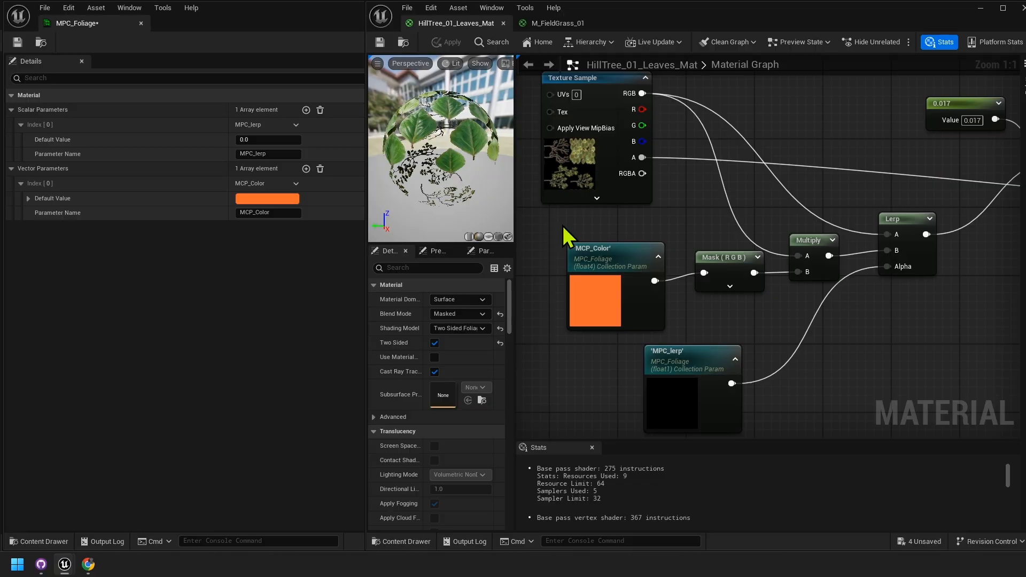
pyautogui.click(608, 93)
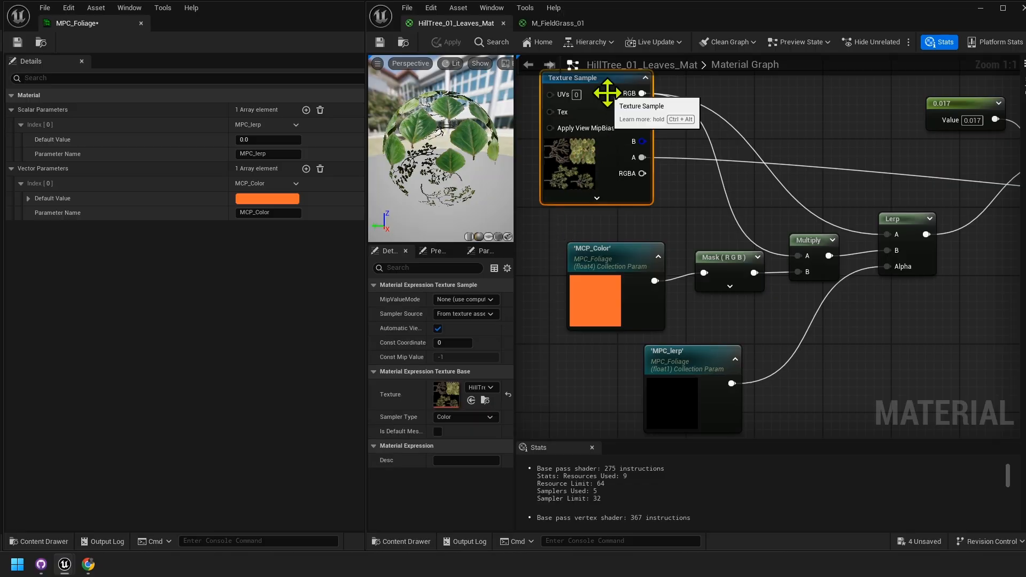
pyautogui.moveTo(609, 236); pyautogui.dragTo(920, 396)
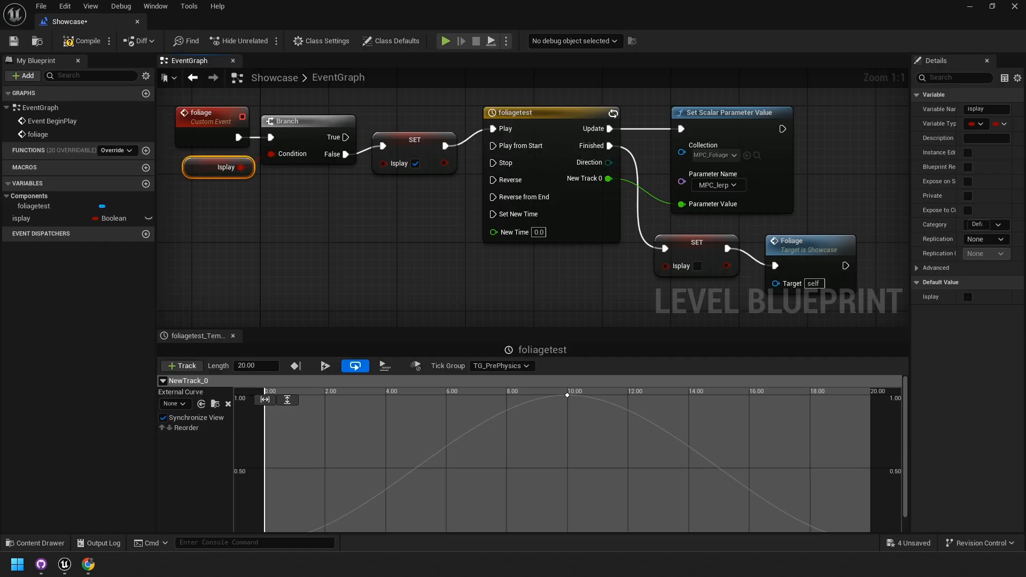
pyautogui.moveTo(523, 105)
pyautogui.mouseDown()
pyautogui.moveTo(486, 109)
pyautogui.moveTo(481, 123)
pyautogui.mouseUp()
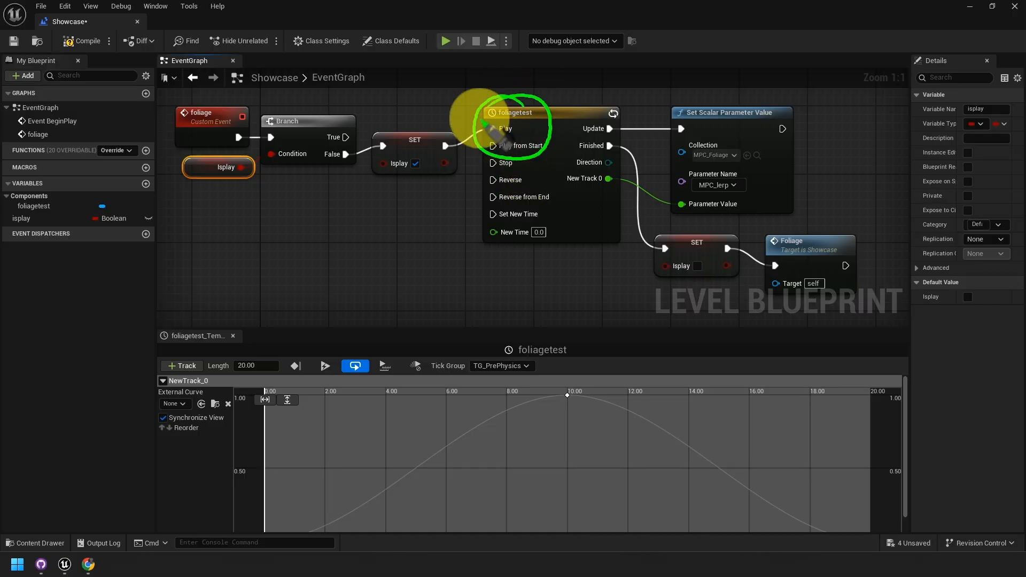
pyautogui.moveTo(503, 161)
pyautogui.mouseDown()
pyautogui.moveTo(423, 363)
pyautogui.moveTo(432, 412)
pyautogui.moveTo(447, 395)
pyautogui.mouseUp()
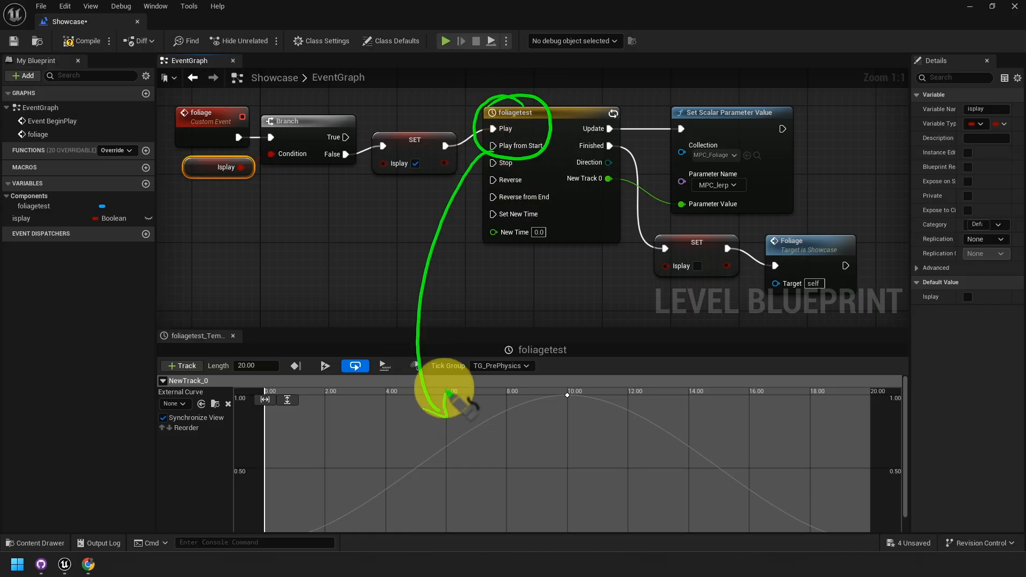
pyautogui.moveTo(302, 438)
pyautogui.mouseDown()
pyautogui.moveTo(302, 466)
pyautogui.moveTo(373, 441)
pyautogui.mouseUp()
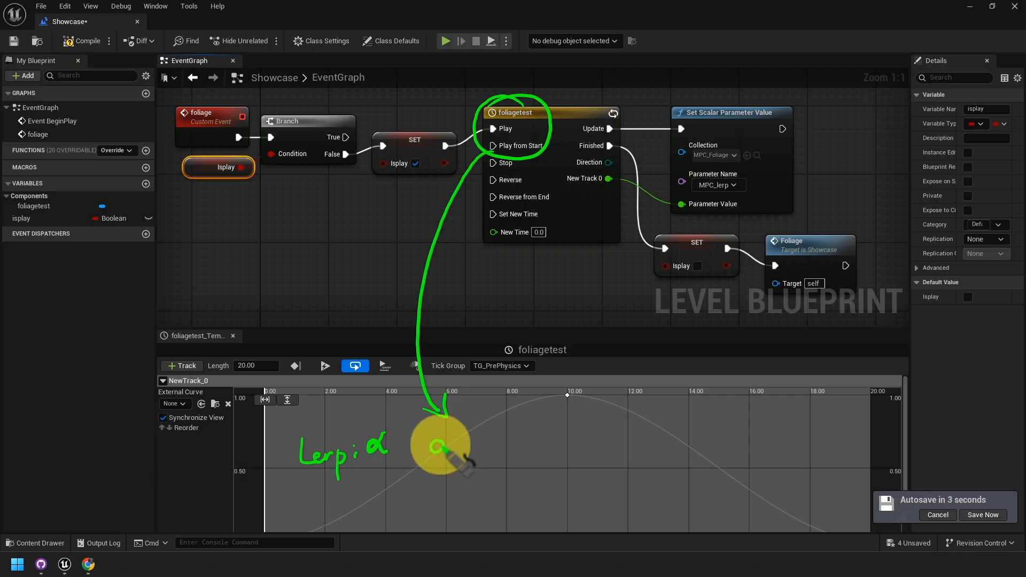
pyautogui.moveTo(437, 446)
pyautogui.mouseDown()
pyautogui.moveTo(515, 424)
pyautogui.moveTo(508, 458)
pyautogui.mouseUp()
pyautogui.moveTo(314, 523)
pyautogui.mouseDown()
pyautogui.moveTo(614, 390)
pyautogui.moveTo(779, 492)
pyautogui.moveTo(752, 508)
pyautogui.mouseUp()
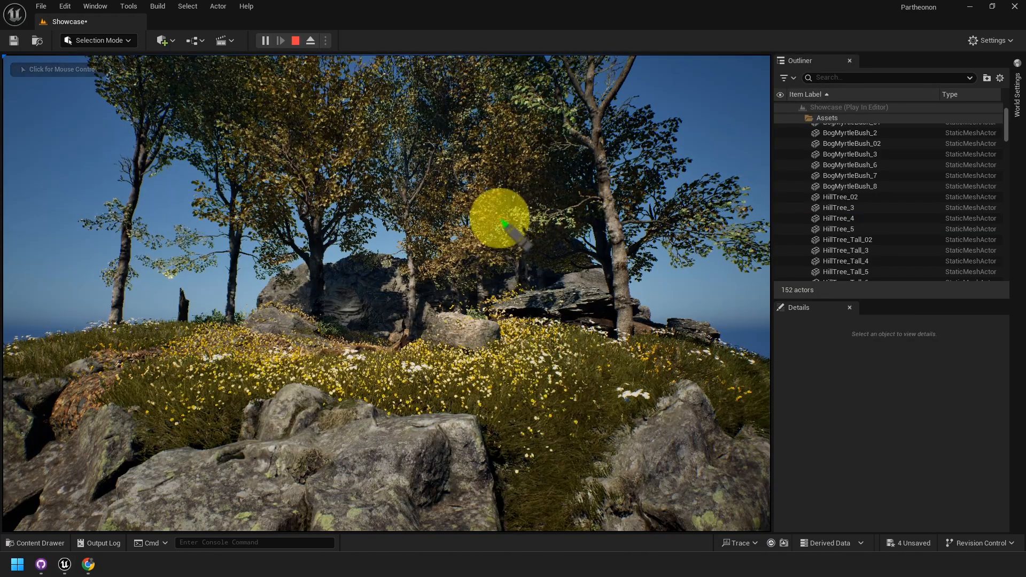
pyautogui.moveTo(502, 235)
pyautogui.mouseDown()
pyautogui.moveTo(520, 177)
pyautogui.moveTo(508, 224)
pyautogui.mouseUp()
pyautogui.moveTo(576, 474)
pyautogui.mouseDown()
pyautogui.moveTo(504, 453)
pyautogui.moveTo(544, 468)
pyautogui.mouseUp()
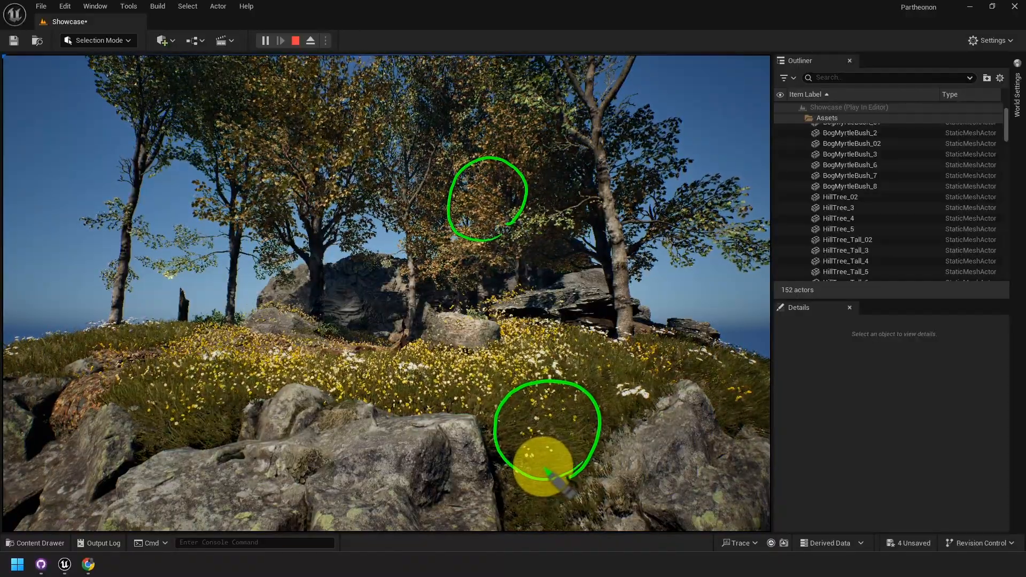
pyautogui.press('Escape')
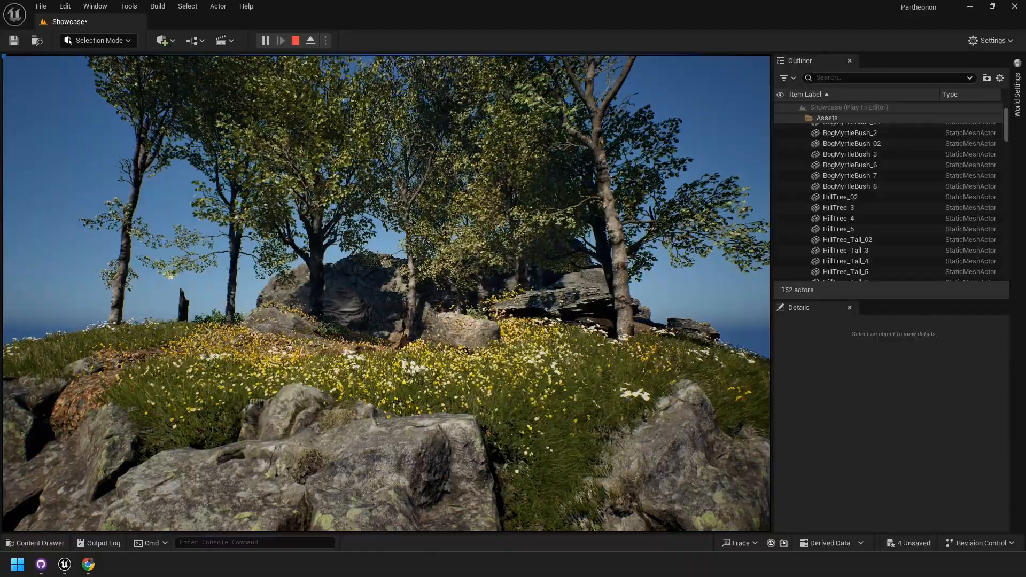